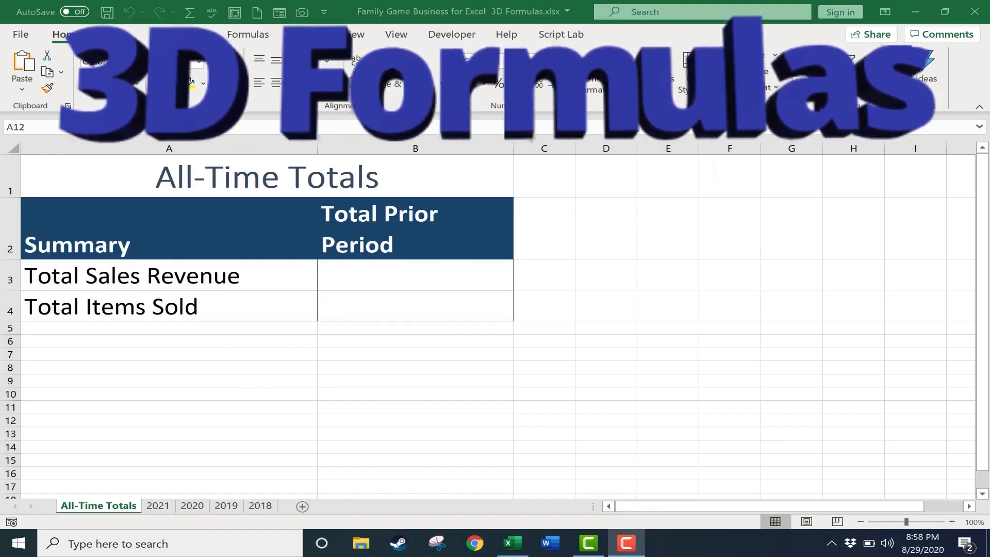
Review the game sales tables and yearly totals on the 2021, 2020, 2019 and 2018 sheets.
click(158, 506)
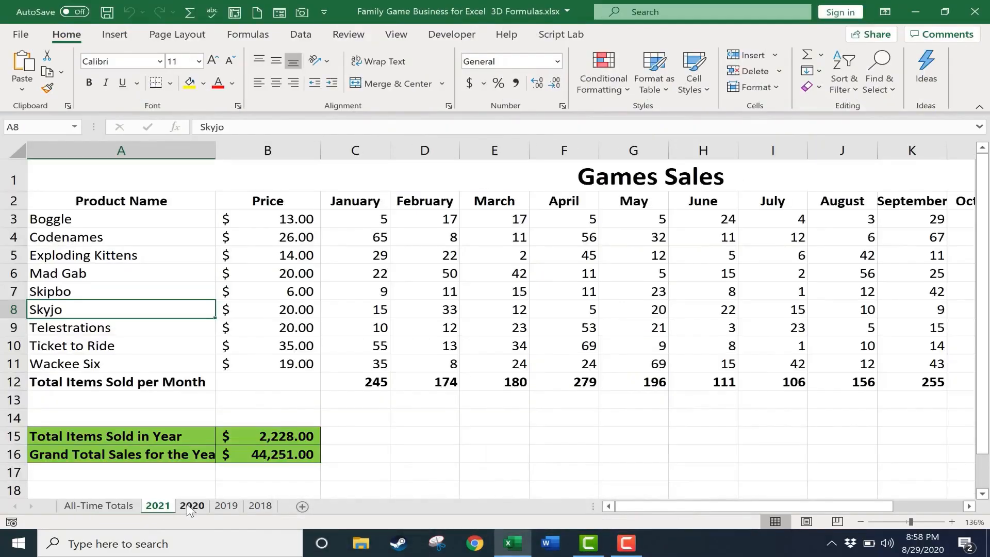
click(192, 506)
click(226, 506)
click(260, 506)
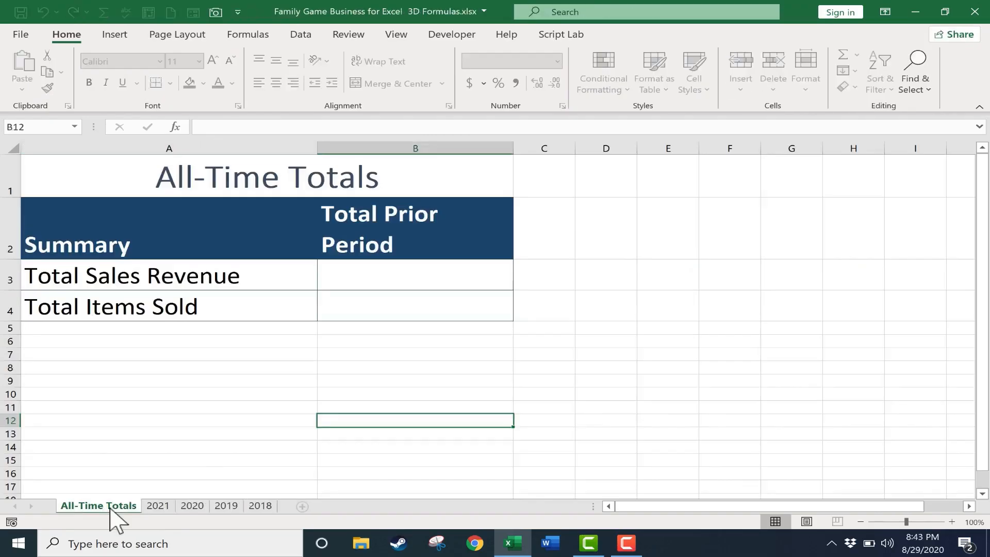
click(163, 507)
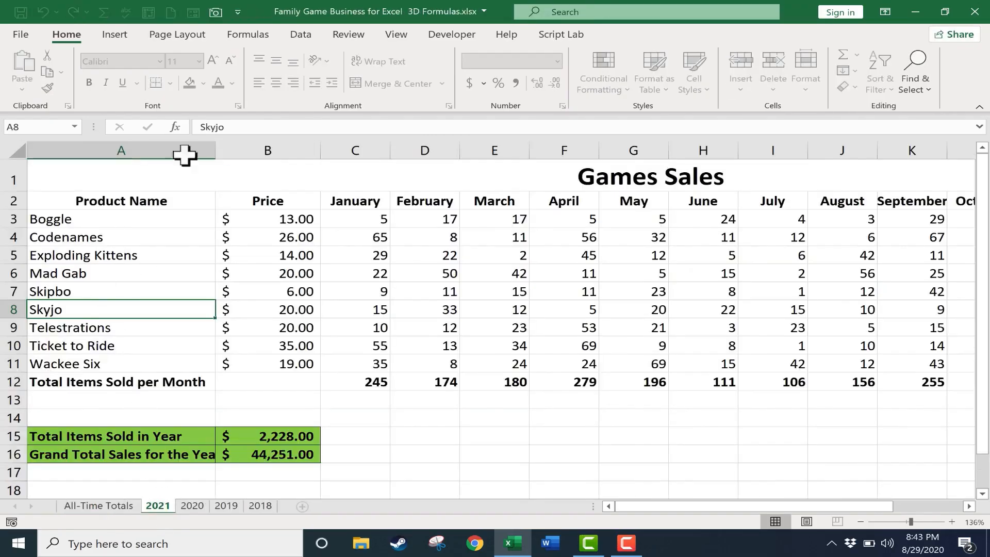
click(192, 507)
click(226, 506)
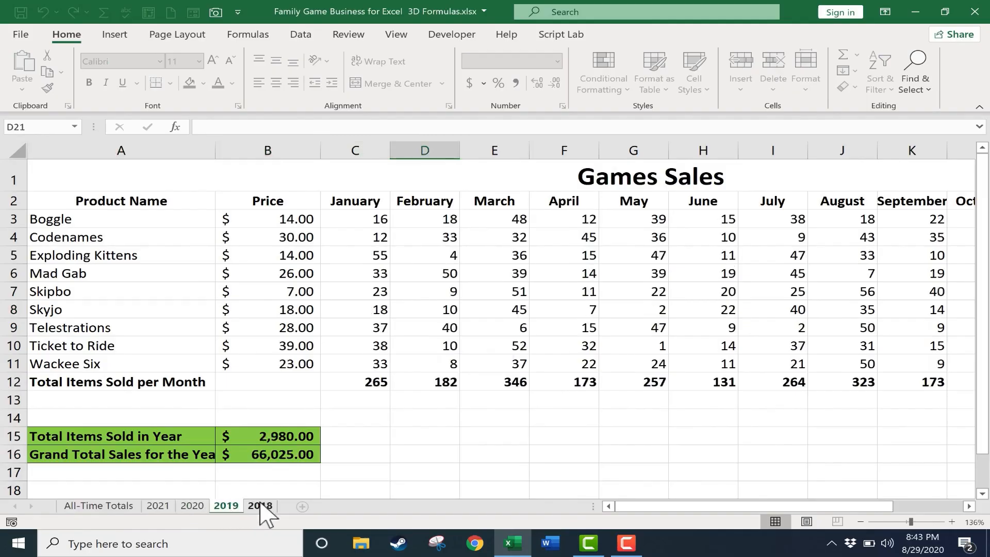
click(260, 506)
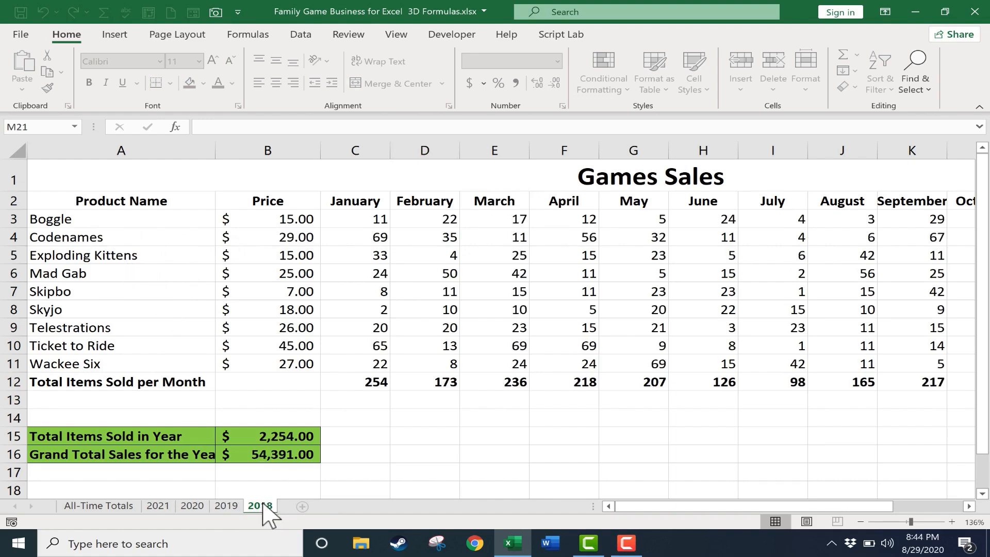
drag(677, 503, 476, 424)
click(226, 506)
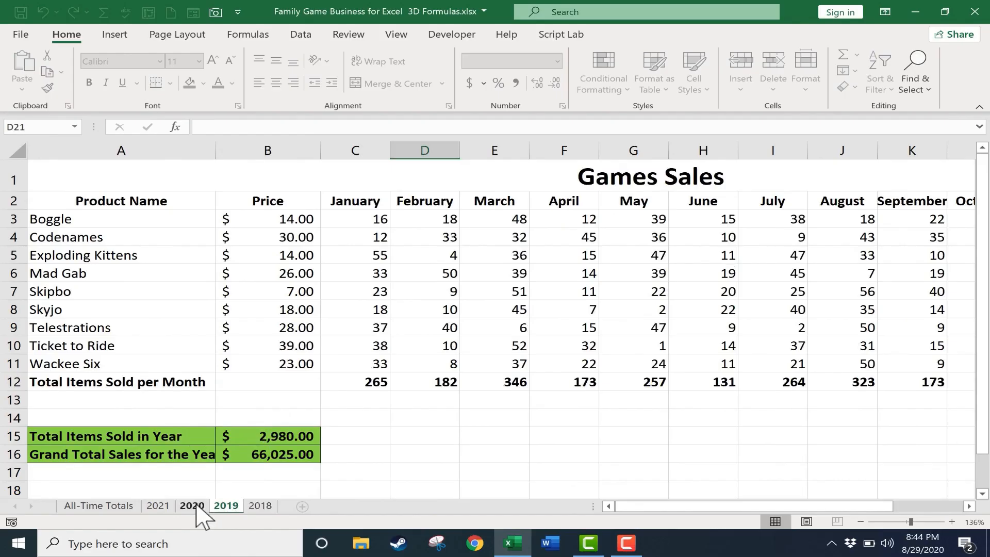
click(195, 505)
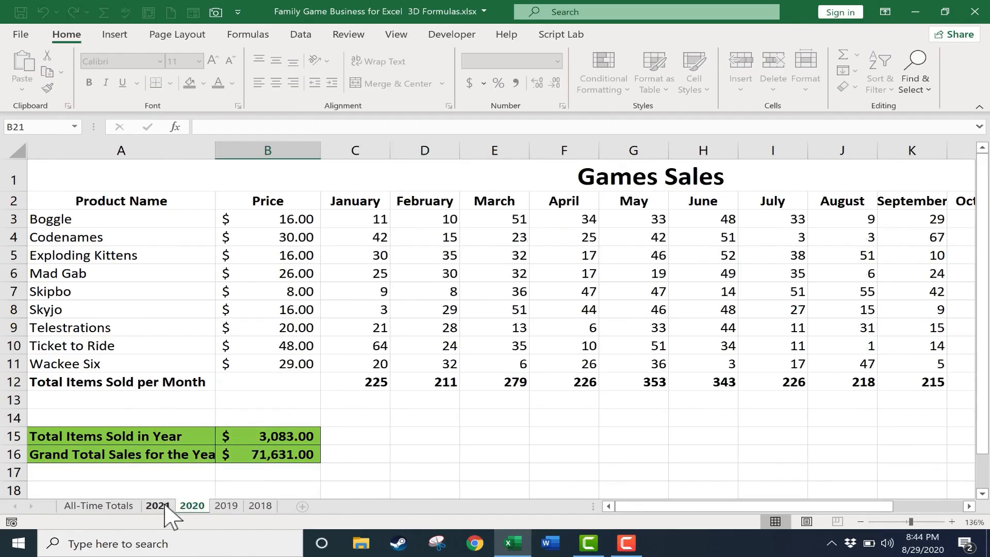
click(165, 508)
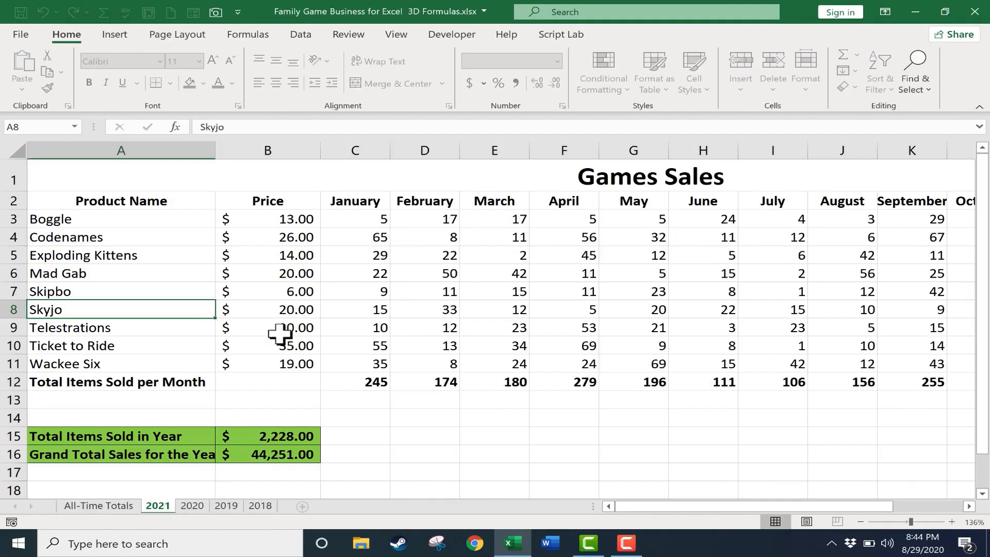
click(194, 507)
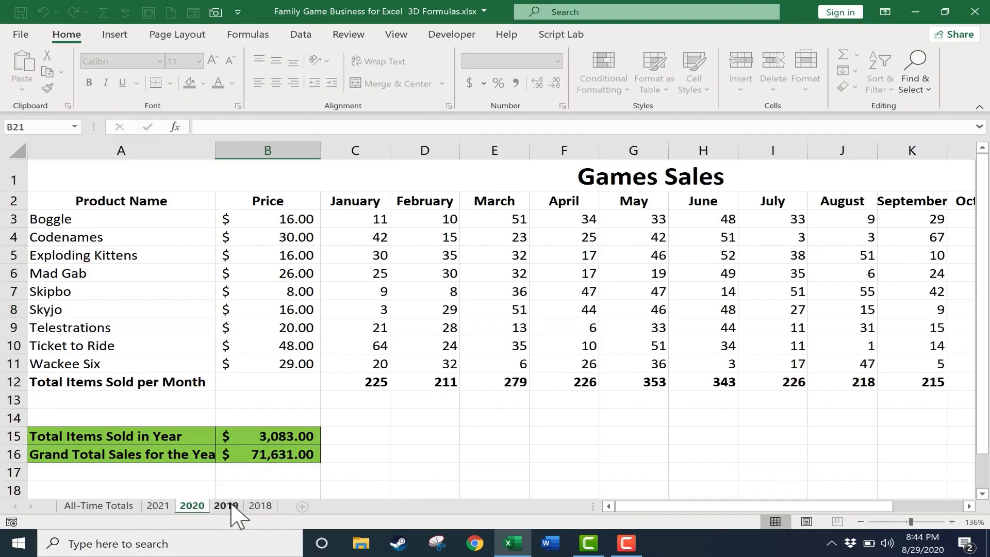
click(230, 506)
click(160, 508)
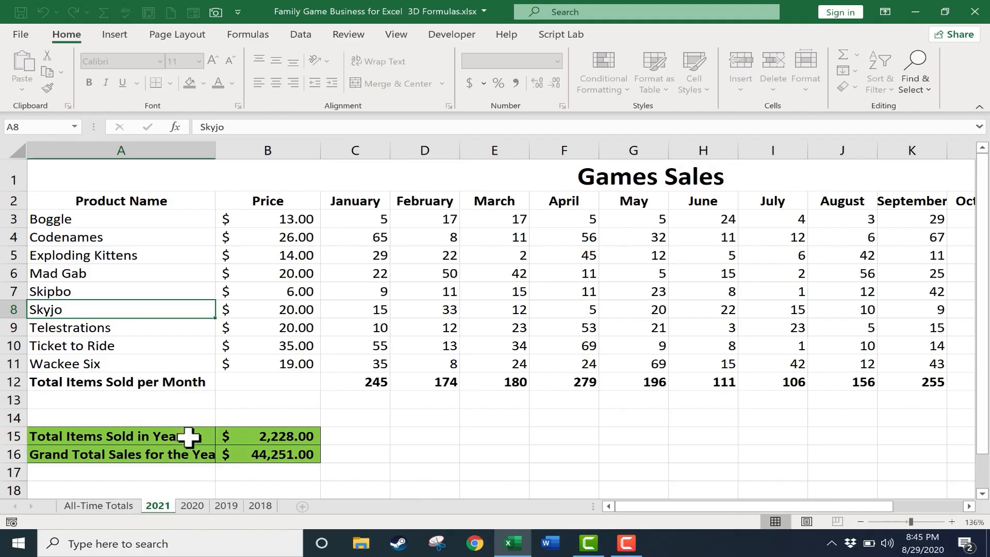
Start a SUM formula in cell B3 of the All-Time Totals sheet, referencing B16 on the 2021 sheet.
click(99, 507)
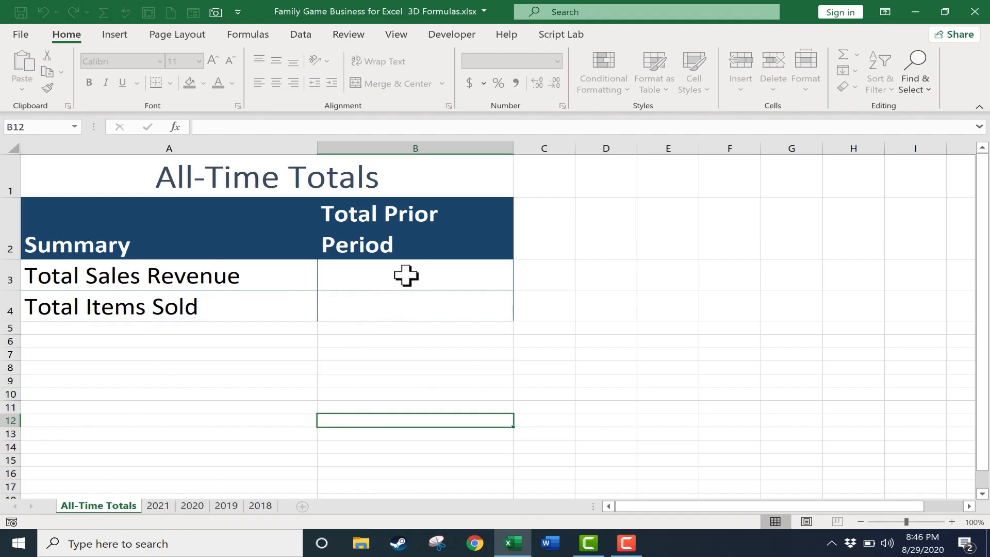
click(348, 284)
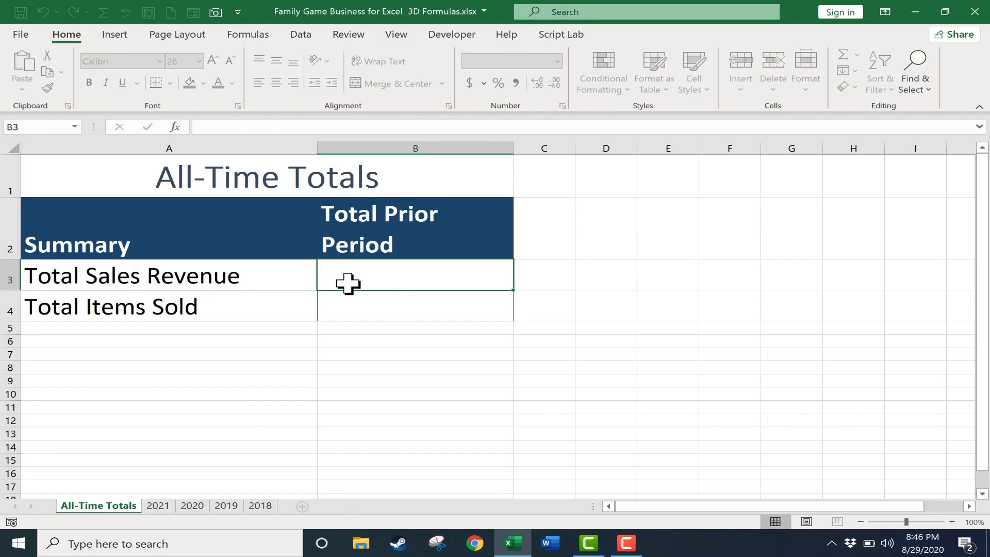
text(=)
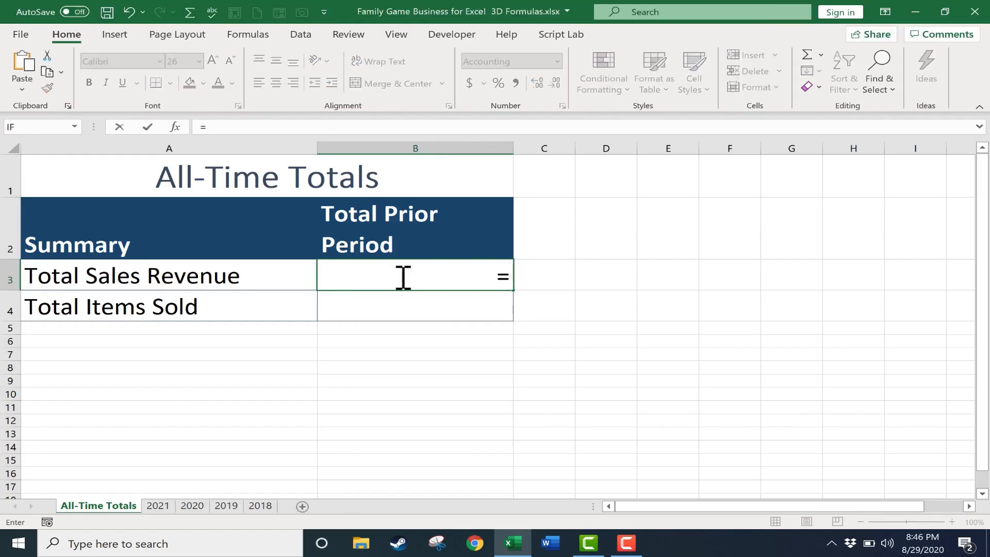
text(sum)
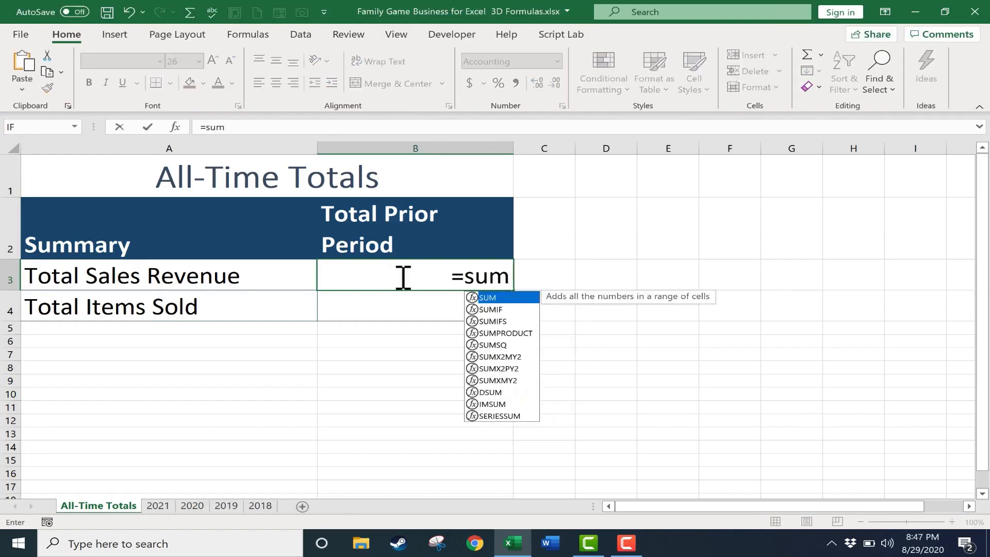
text(()
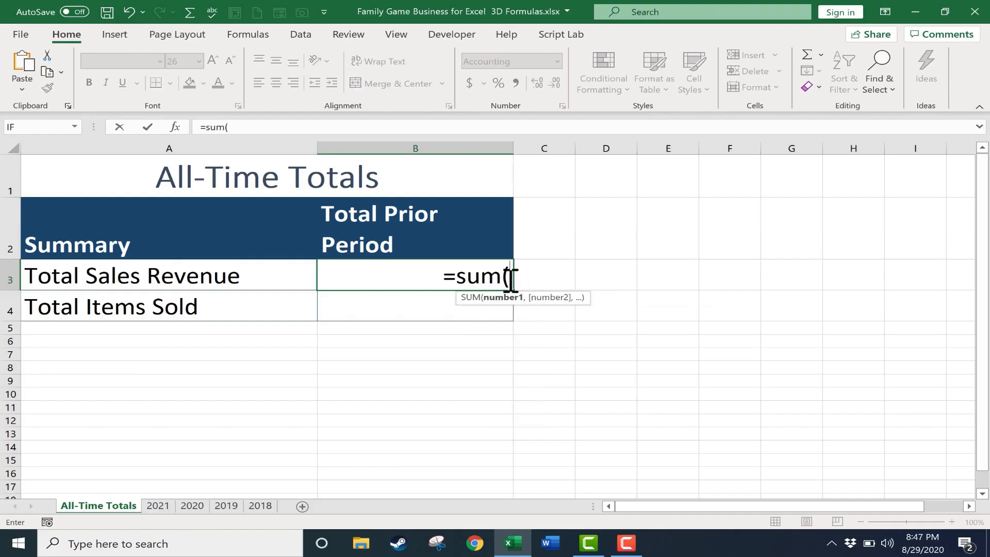
click(160, 508)
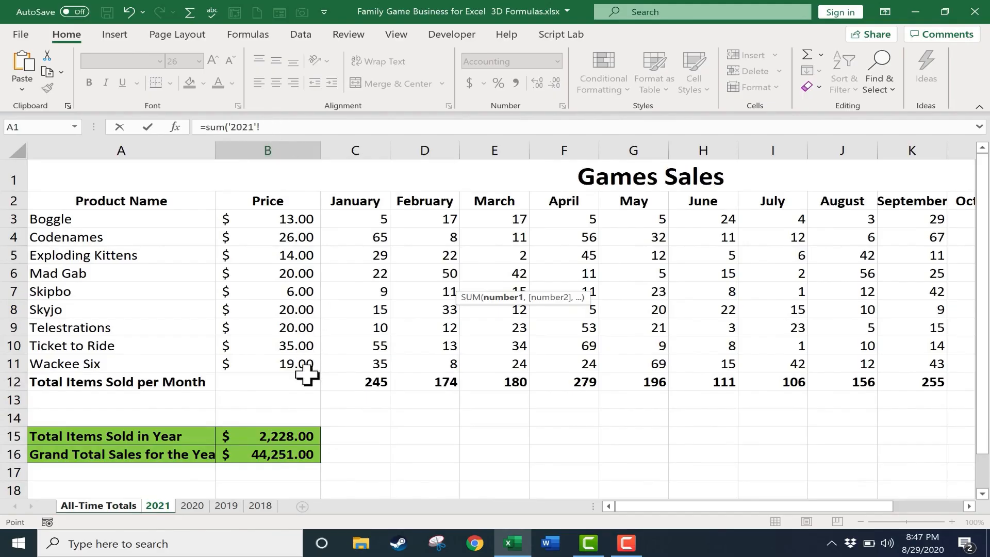
click(267, 455)
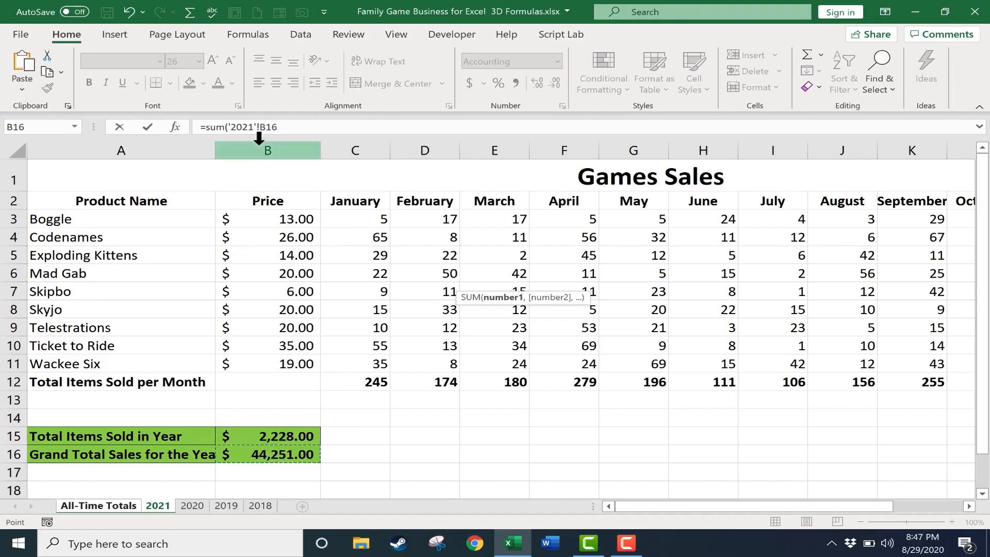
Extend the SUM formula by adding cell B16 from the 2020 sheet and cell B16 from the 2019 sheet.
click(304, 125)
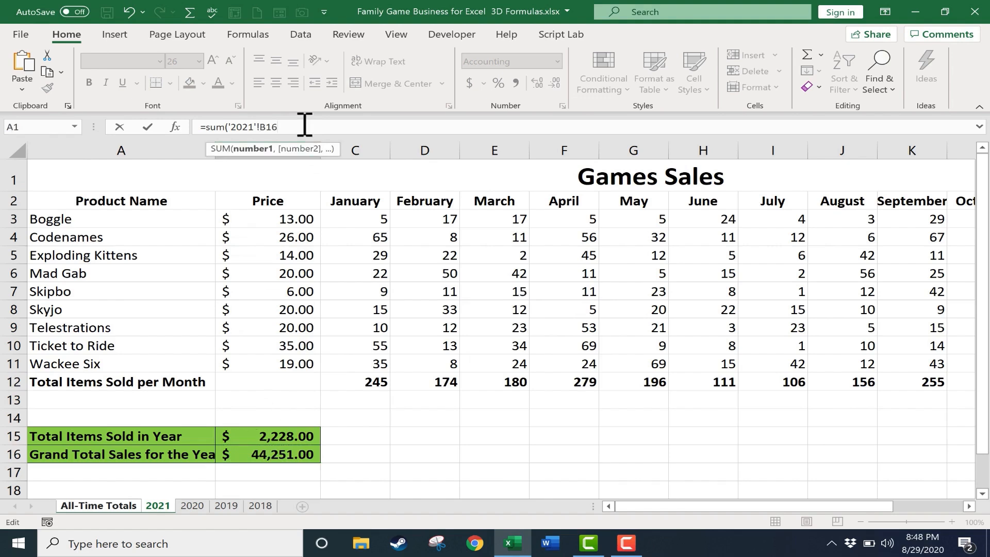
text(+)
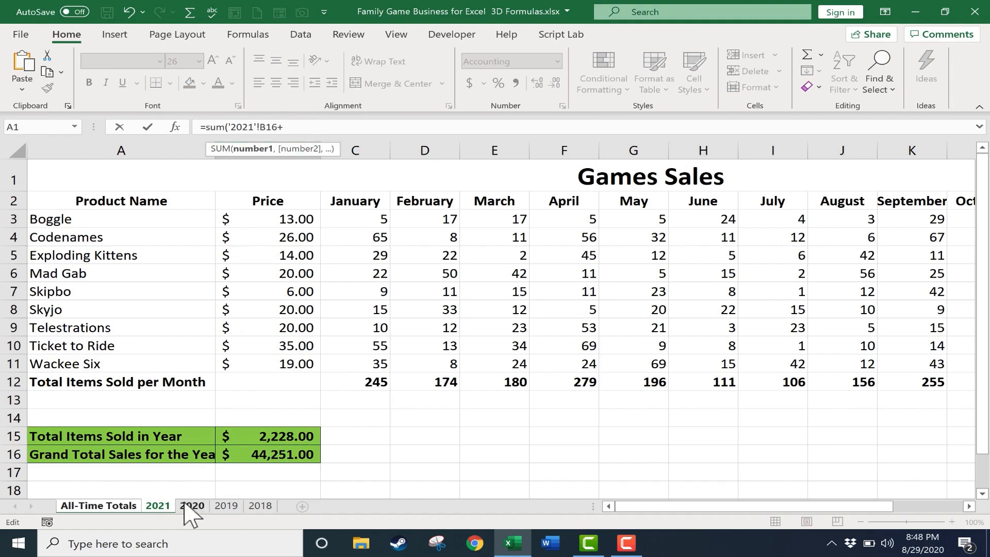
click(192, 506)
click(287, 455)
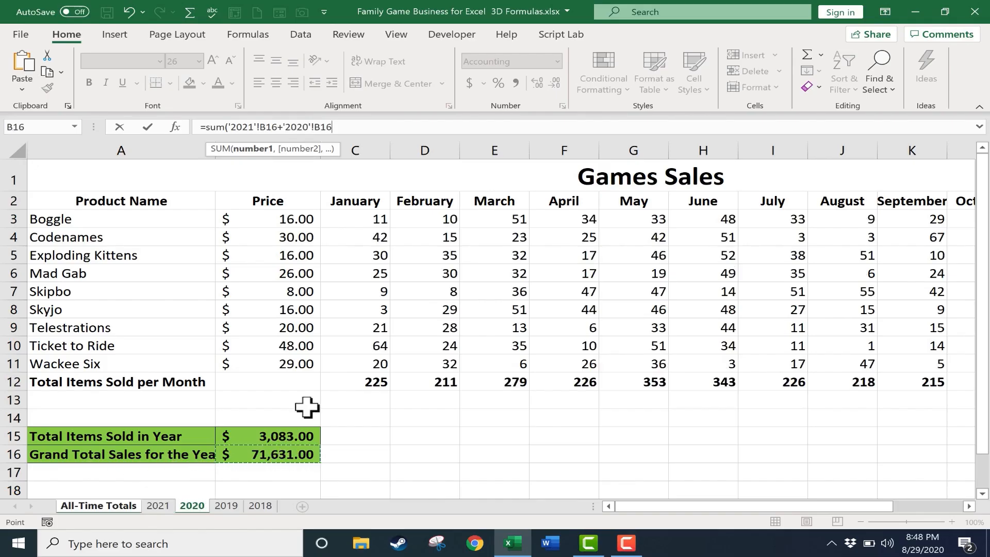
click(359, 132)
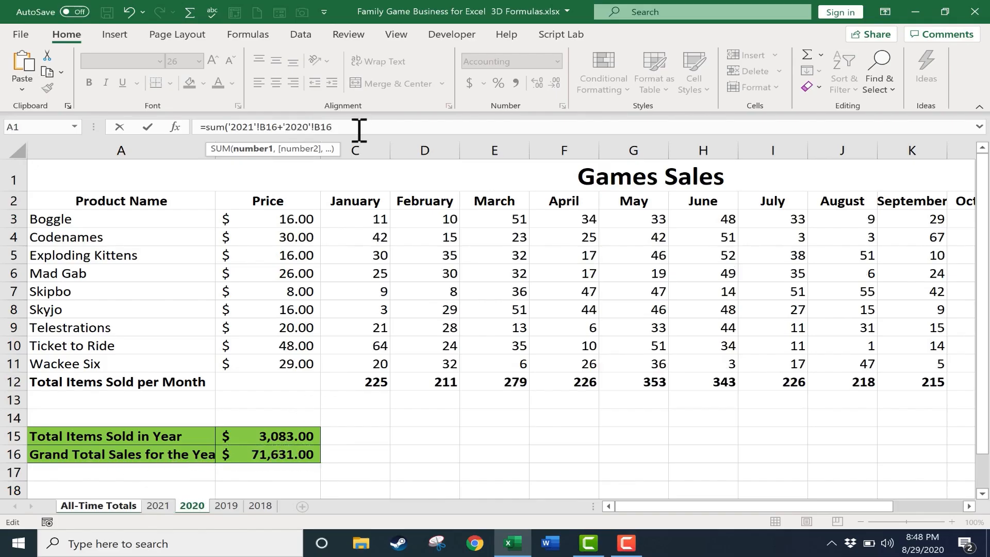
text(+)
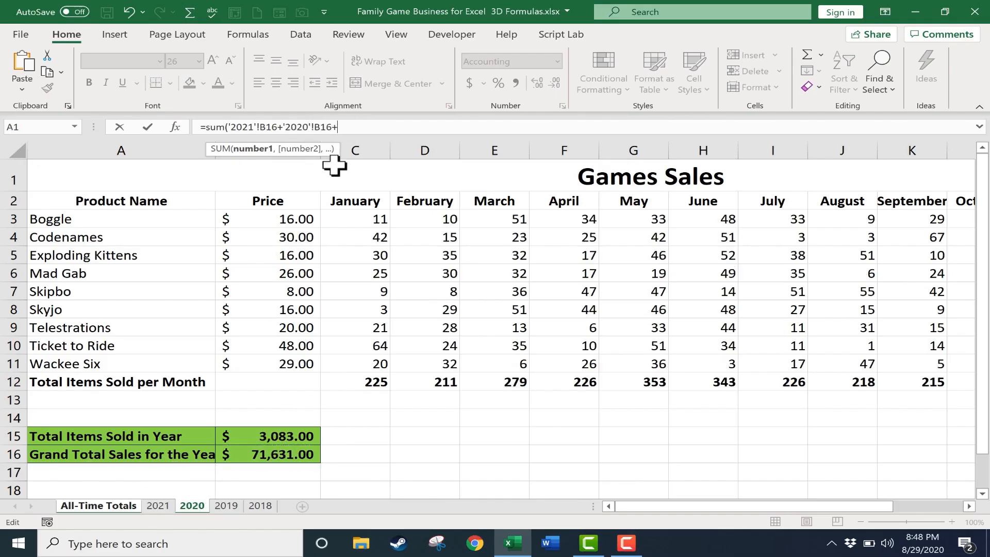
click(226, 506)
click(288, 456)
Add cell B16 from the 2018 sheet to the SUM formula, close the parenthesis and enter the formula.
text(+)
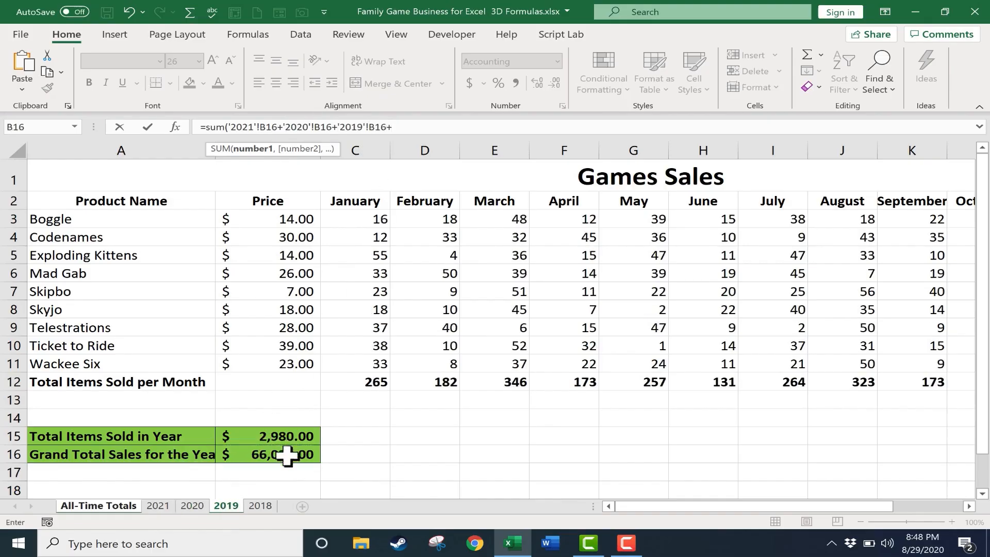
click(260, 506)
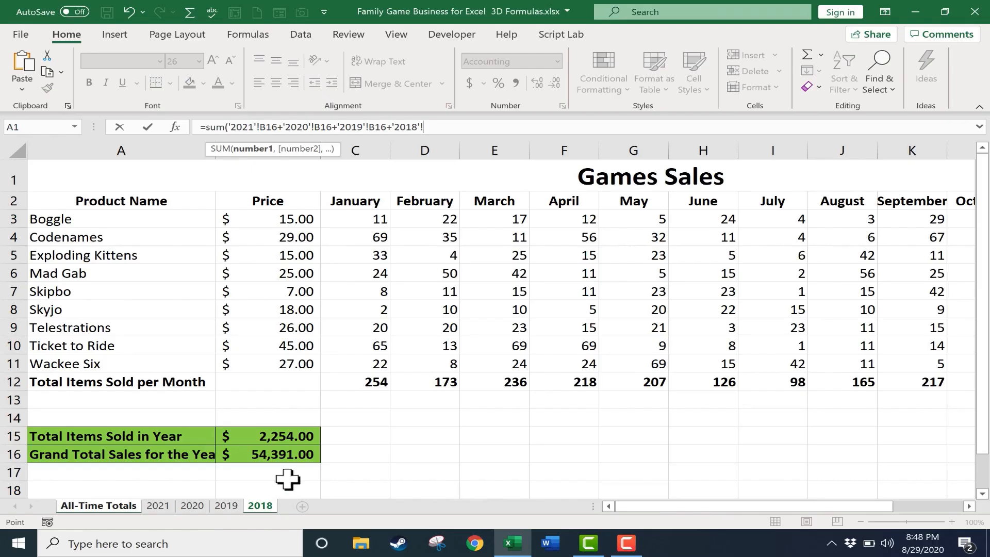
click(282, 455)
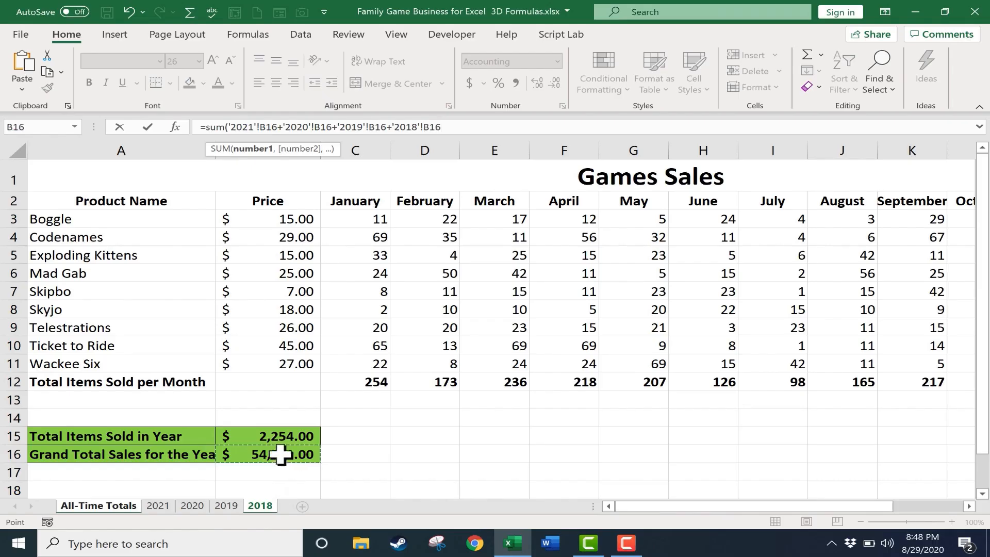
click(476, 124)
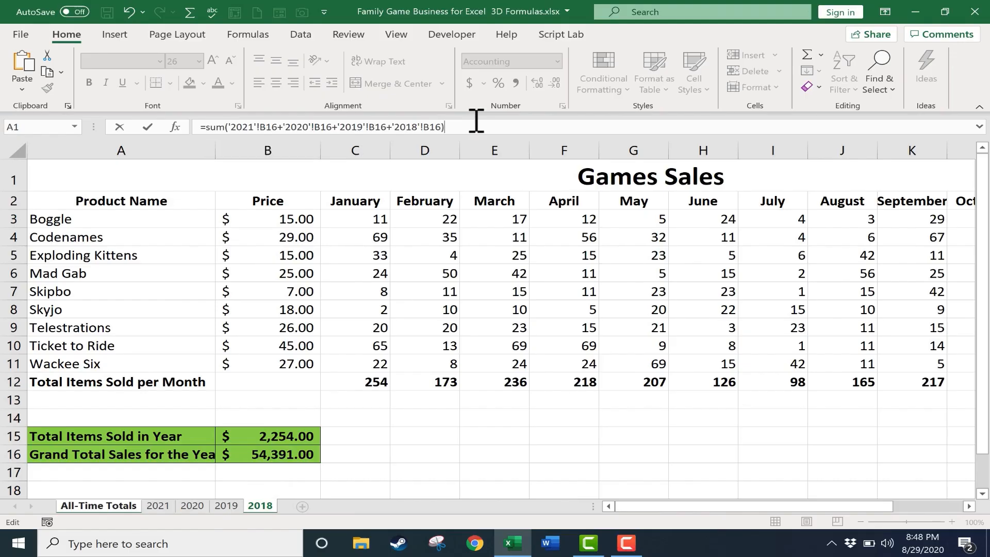
key(Return)
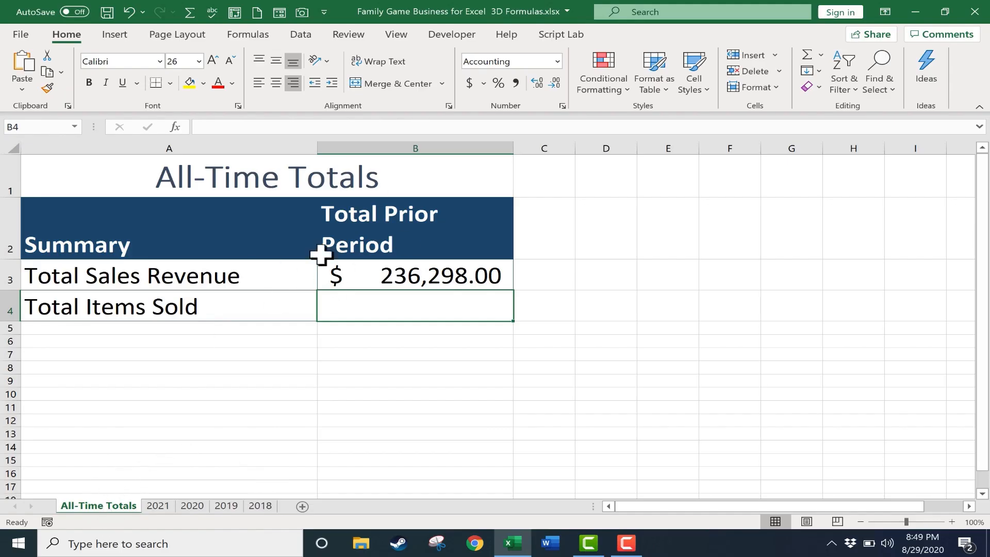
Clear the sheet-by-sheet SUM formula from the Total Sales Revenue cell B3.
click(465, 275)
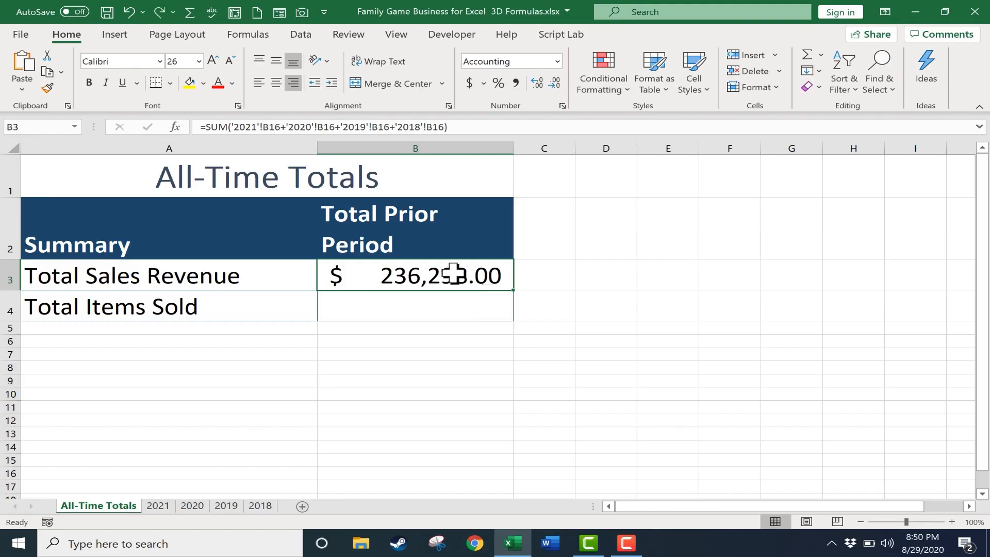
key(BackSpace)
key(Return)
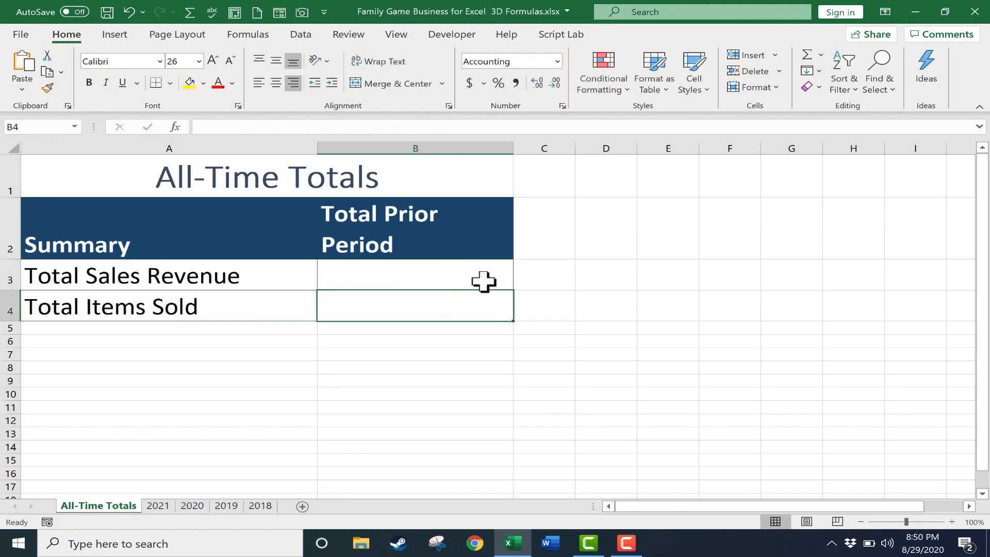
Enter a 3D SUM formula in Total Sales Revenue cell B3 that adds cell B16 across the 2021 through 2018 sheets.
click(393, 276)
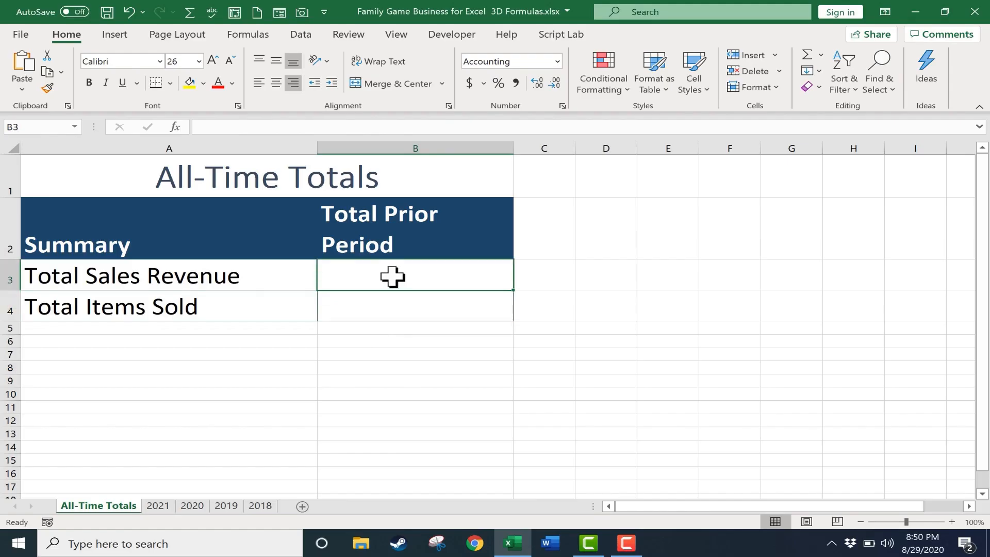
text(=)
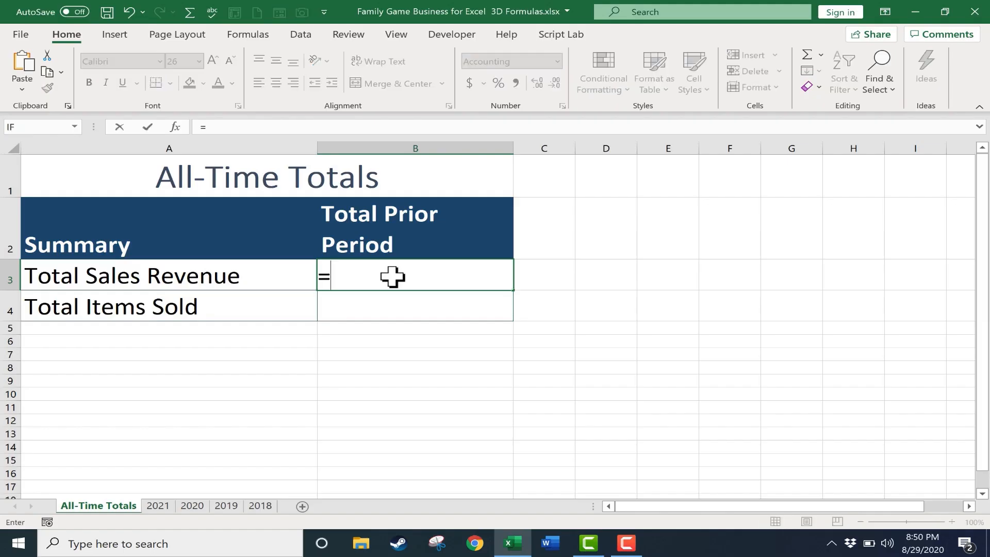
text(sum)
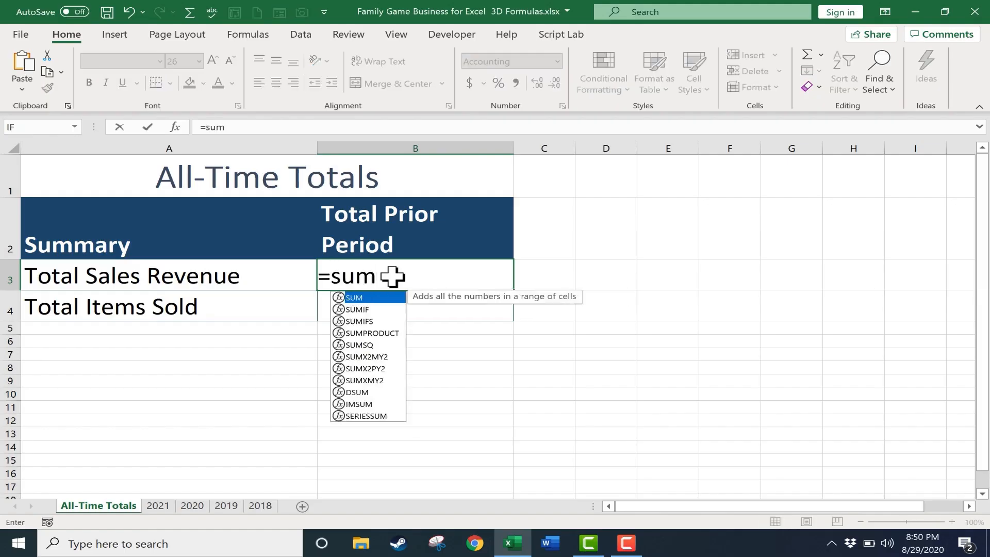
text(()
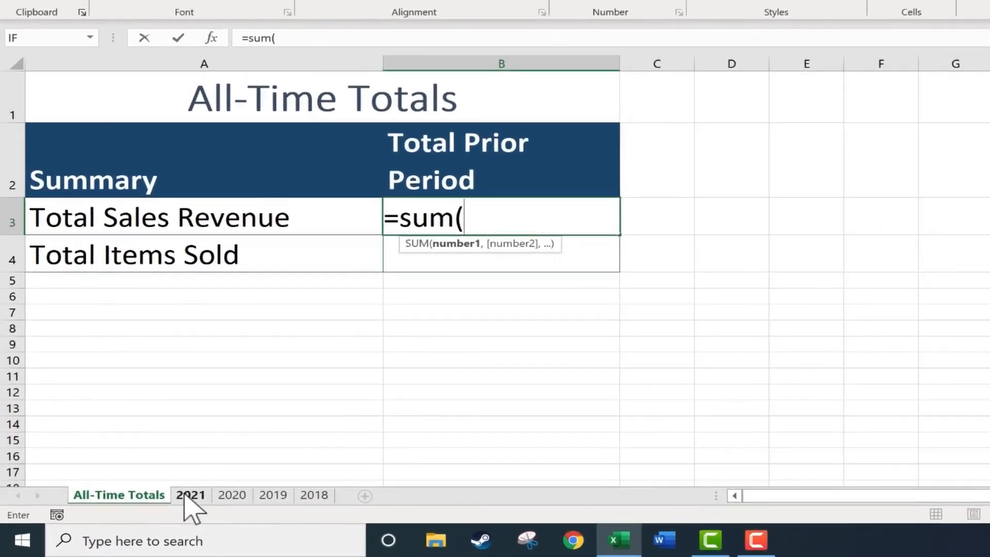
click(188, 496)
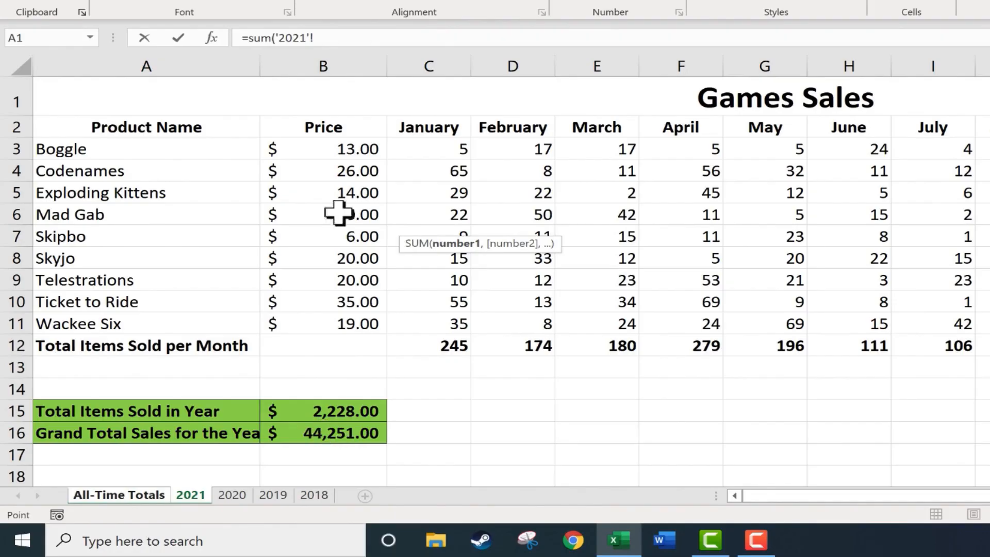
click(353, 435)
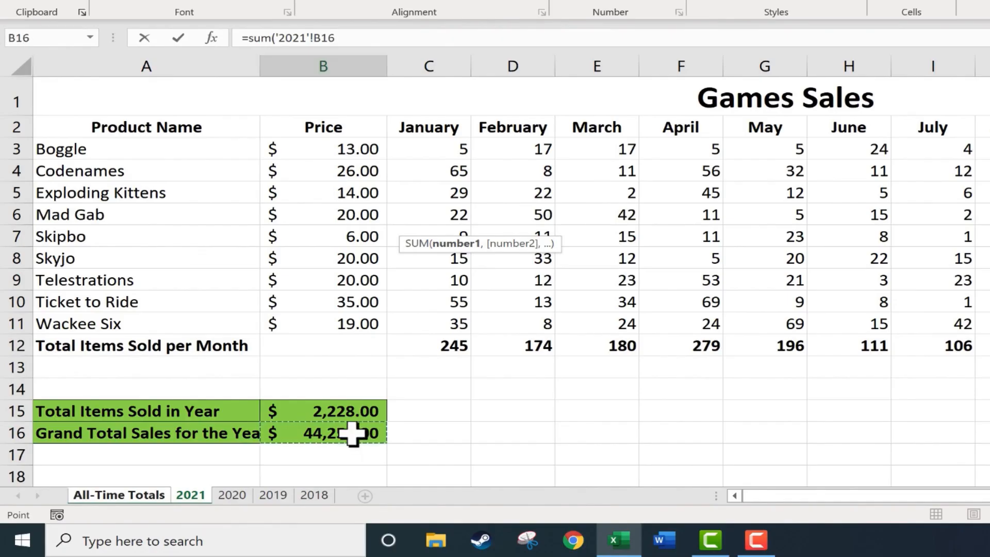
key(shift)
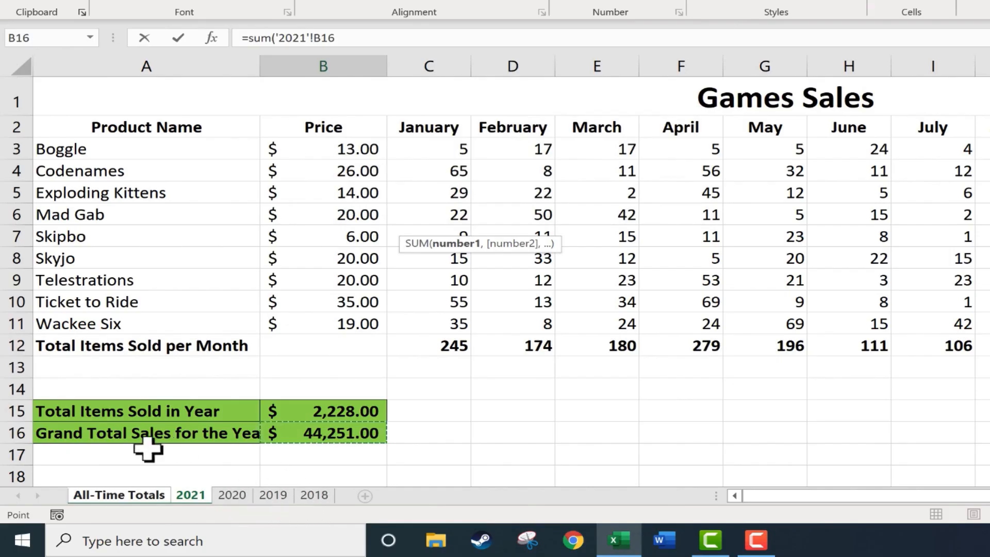
shift+click(317, 495)
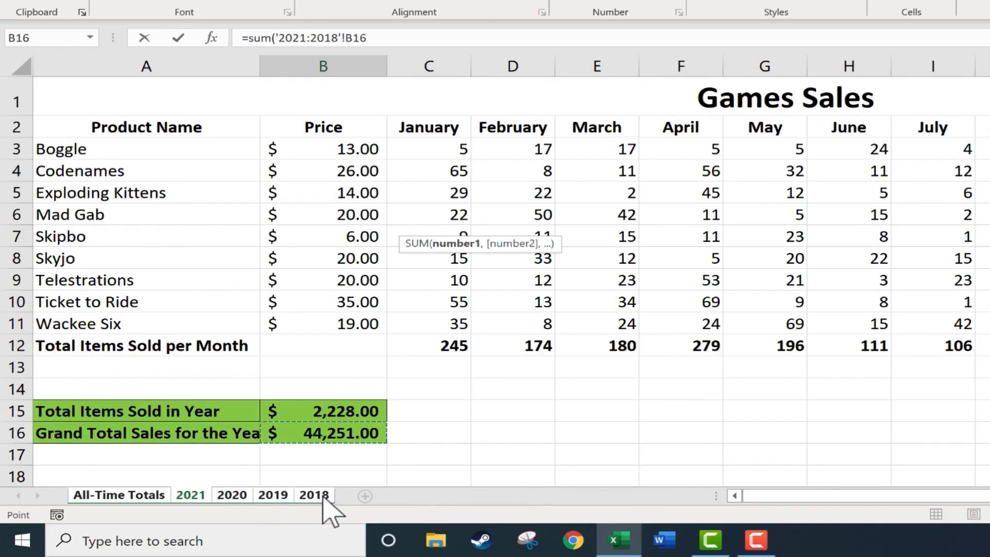
key(Return)
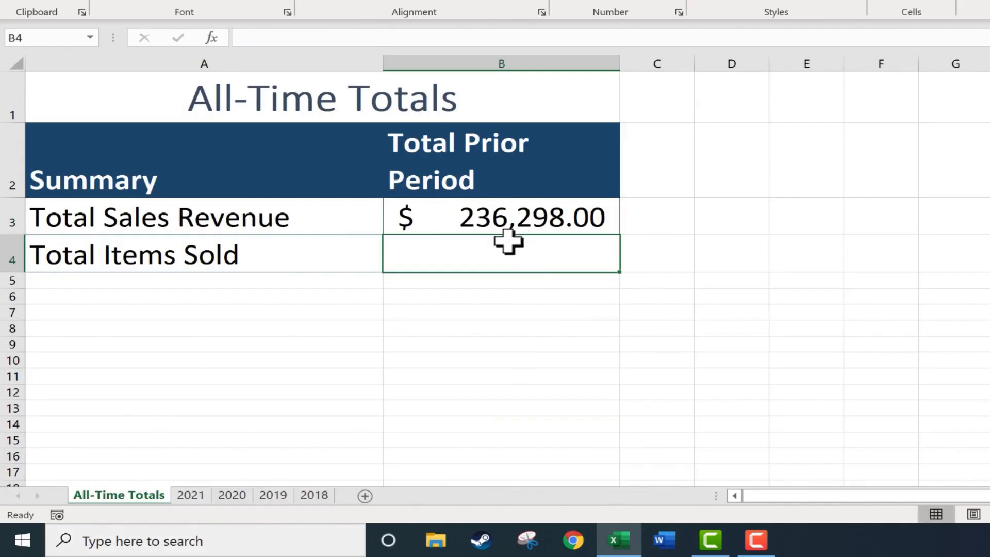
Review the yearly totals in rows 15 and 16 on the 2021, 2020, 2019 and 2018 sheets, and return to All-Time Totals.
click(191, 495)
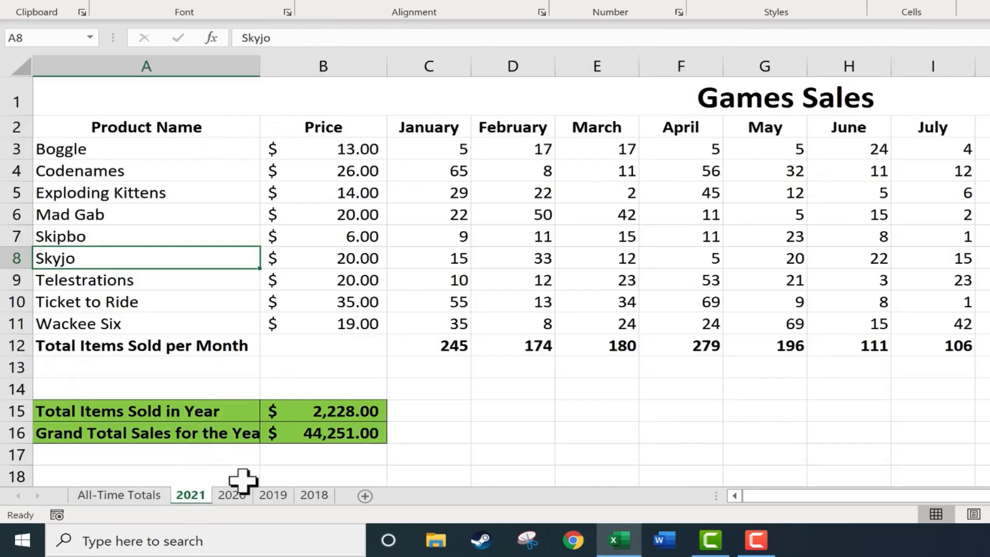
click(232, 496)
click(273, 496)
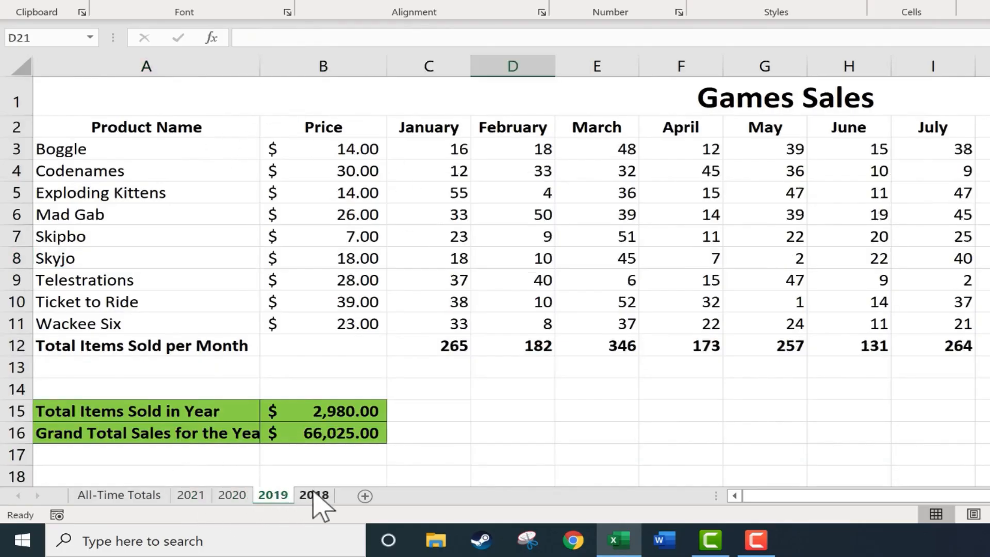
click(314, 496)
click(274, 496)
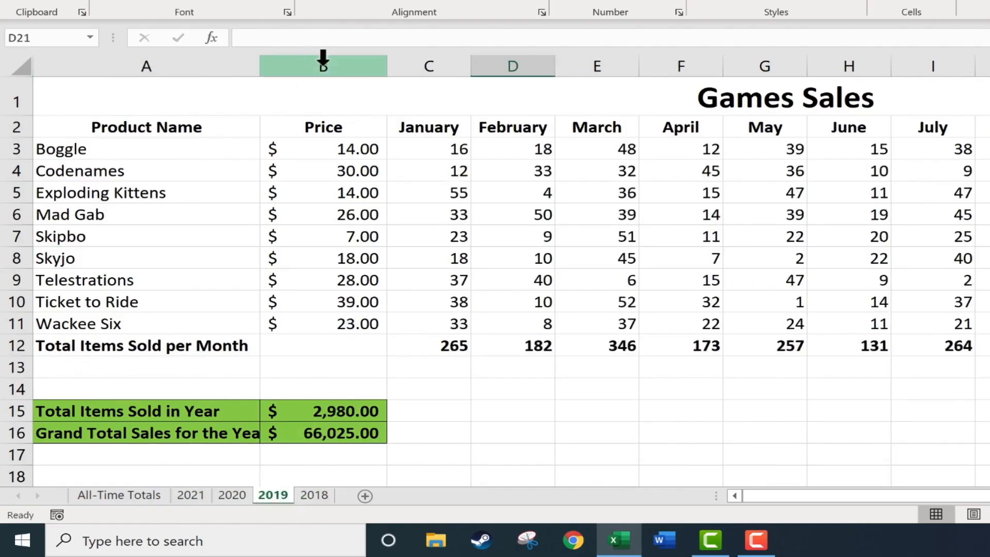
click(303, 496)
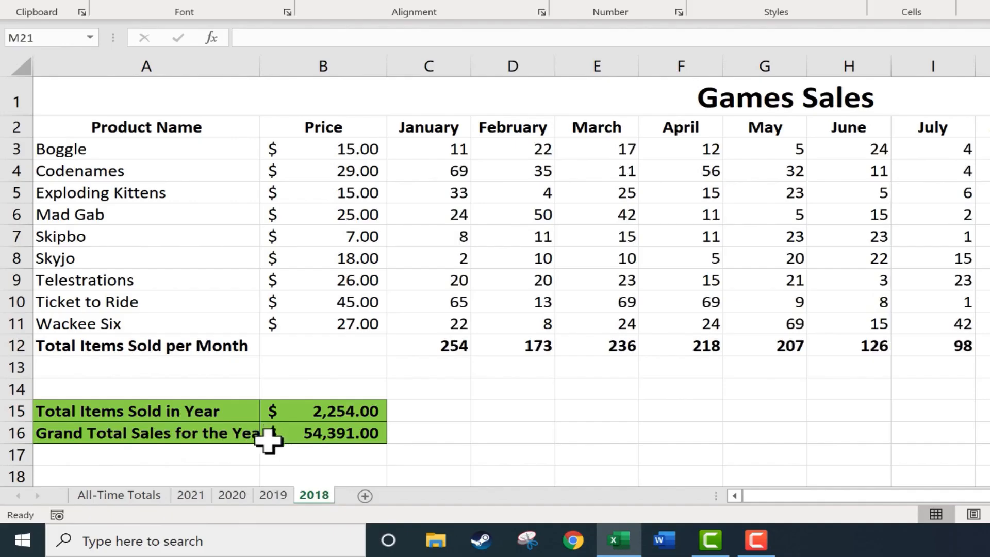
click(191, 495)
click(119, 495)
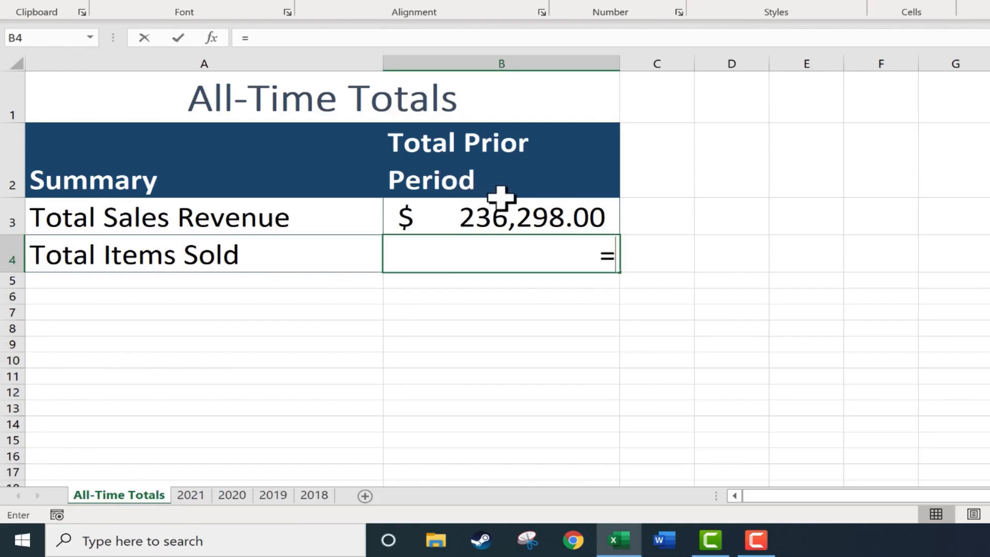
Enter a 3D SUM formula in Total Items Sold cell B4 that adds cell B15 across the 2021 through 2018 sheets.
text(=sum)
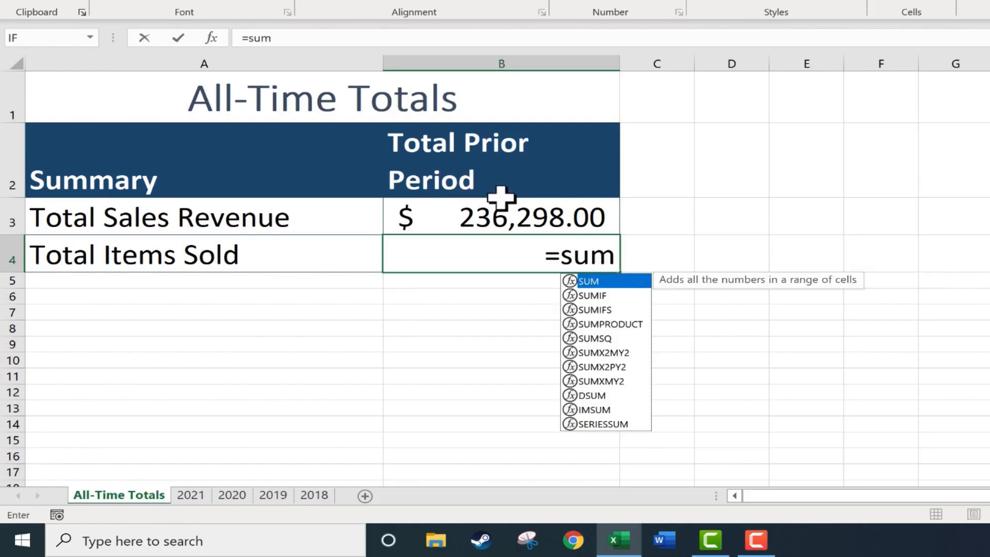
text(()
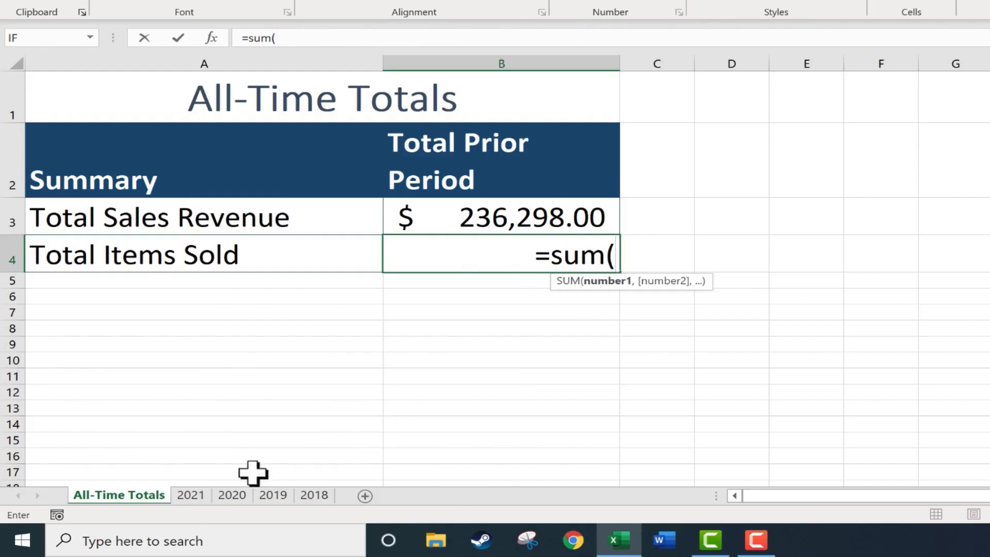
click(191, 495)
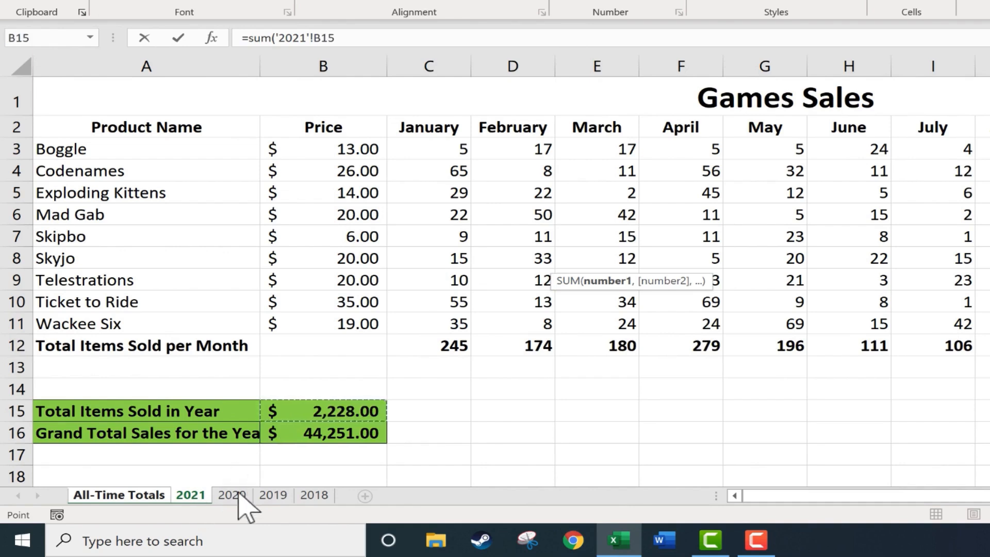
key(shift)
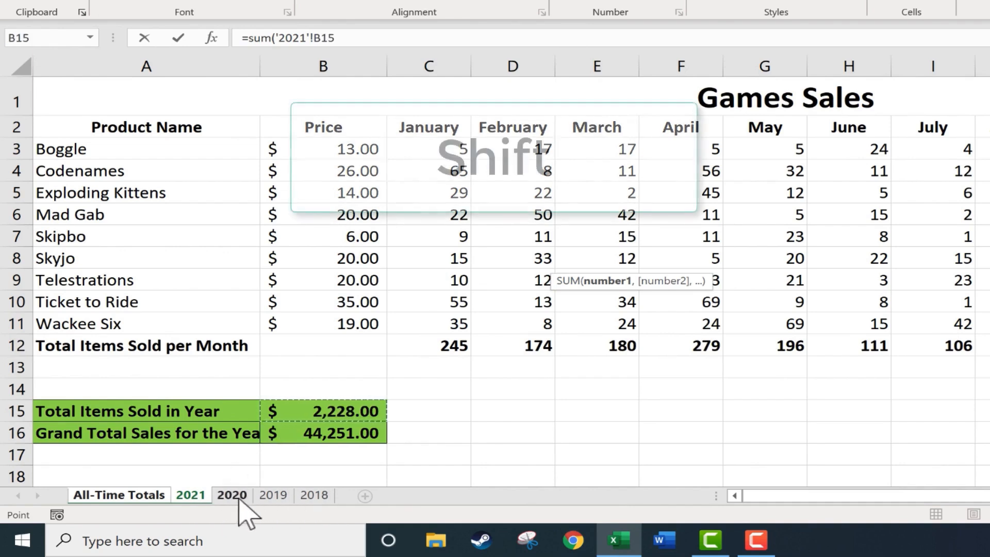
shift+click(272, 496)
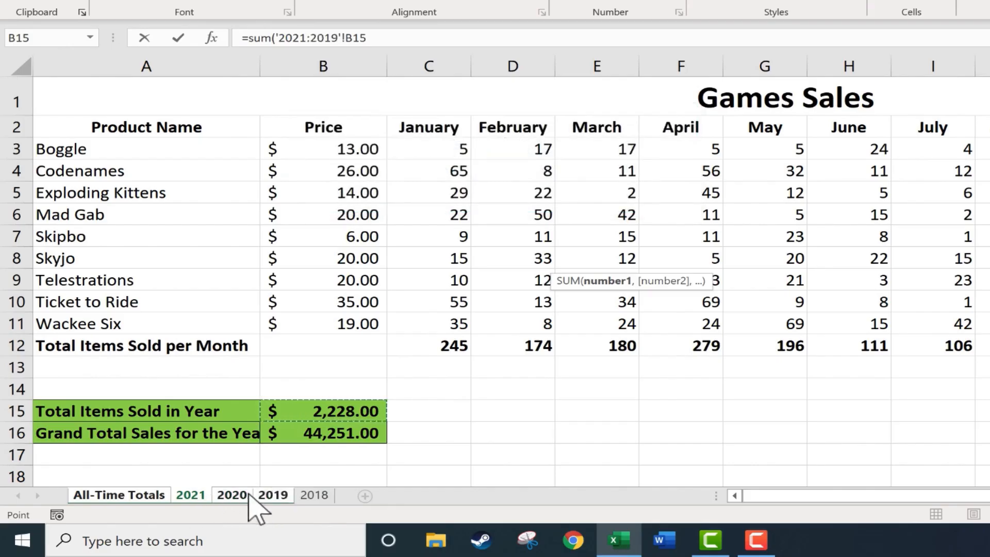
shift+click(321, 496)
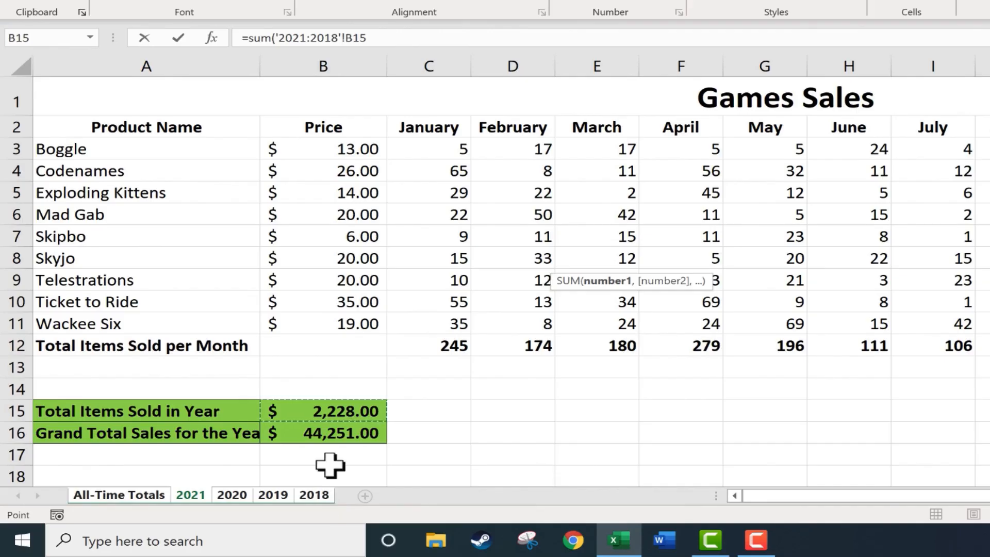
key(Return)
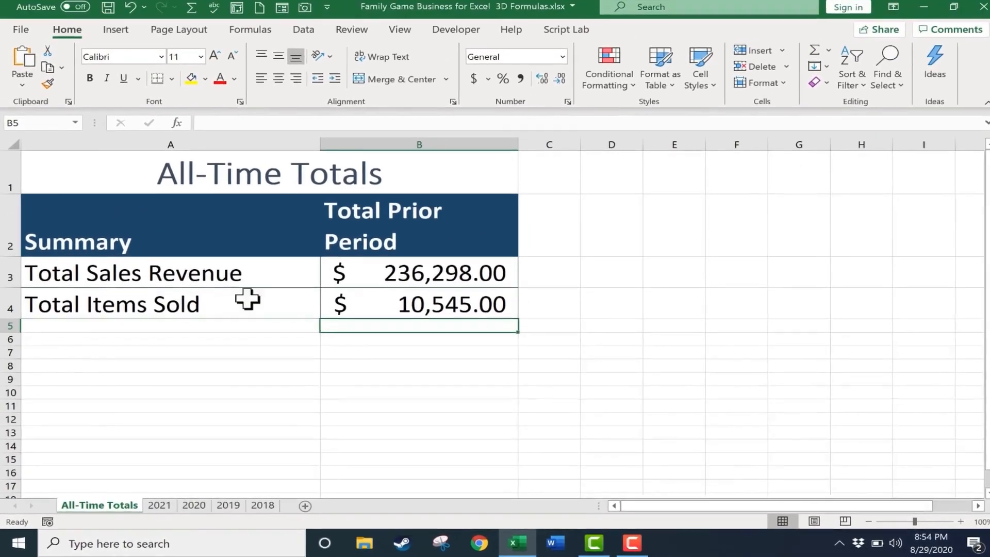
Format Total Items Sold cell B4 in Comma Style without a currency symbol, showing one decimal place.
click(439, 304)
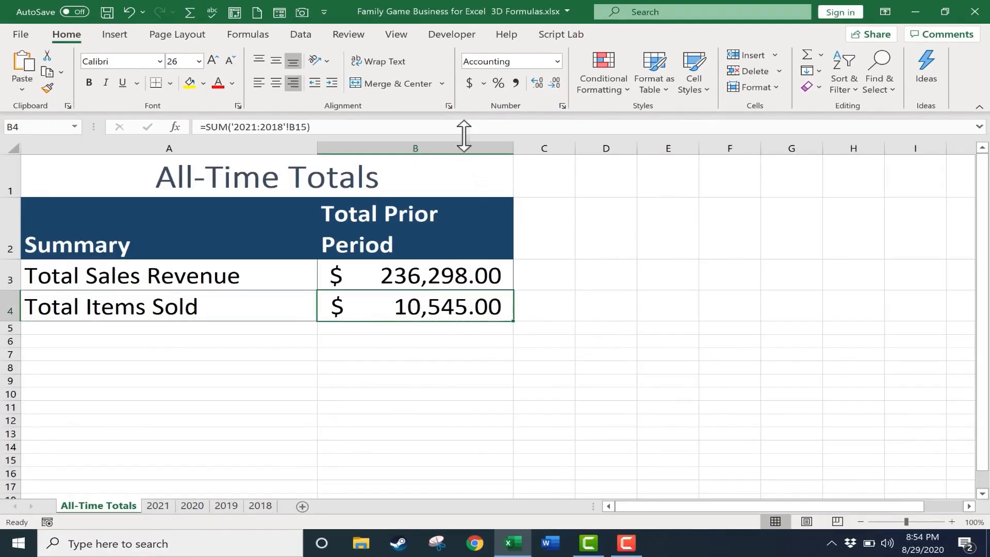
click(557, 61)
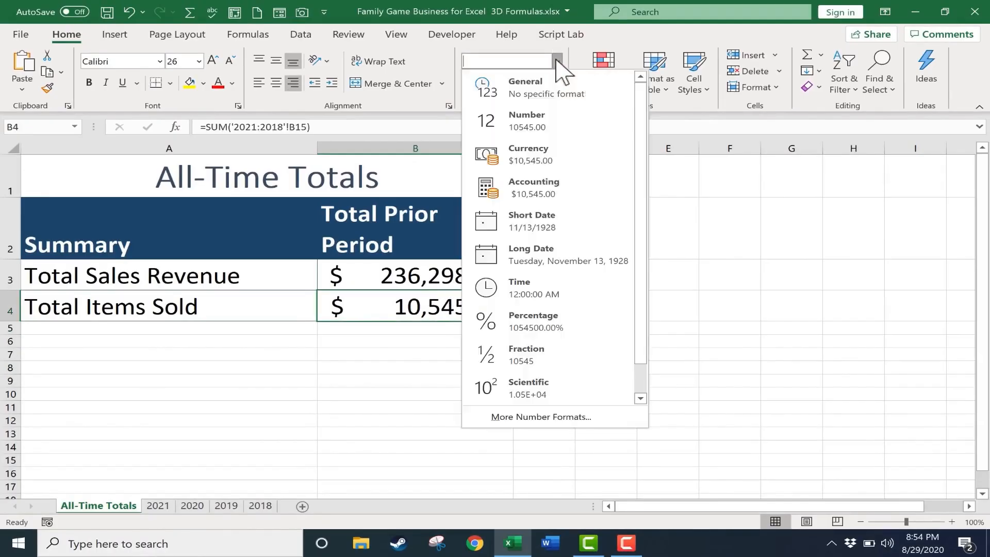
click(539, 90)
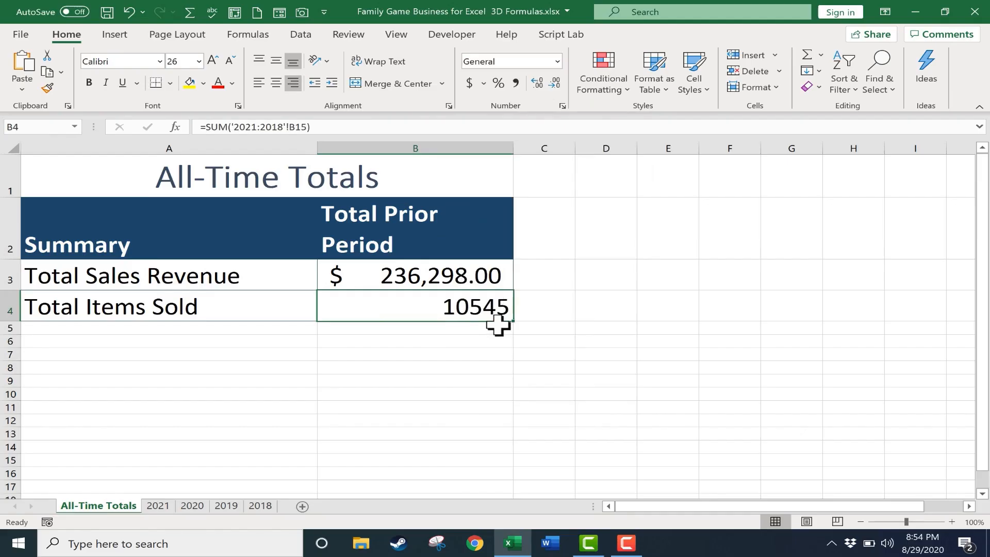
click(516, 83)
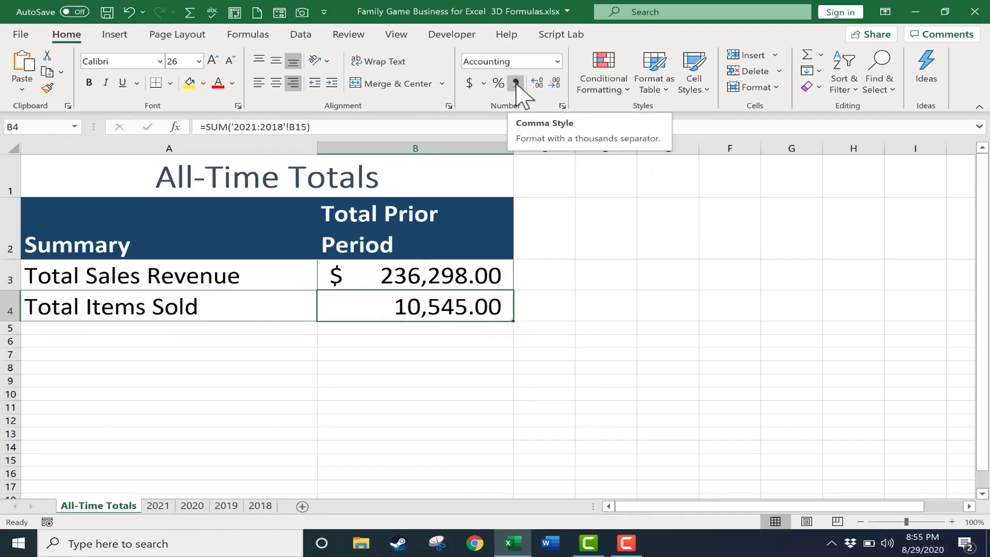
click(554, 83)
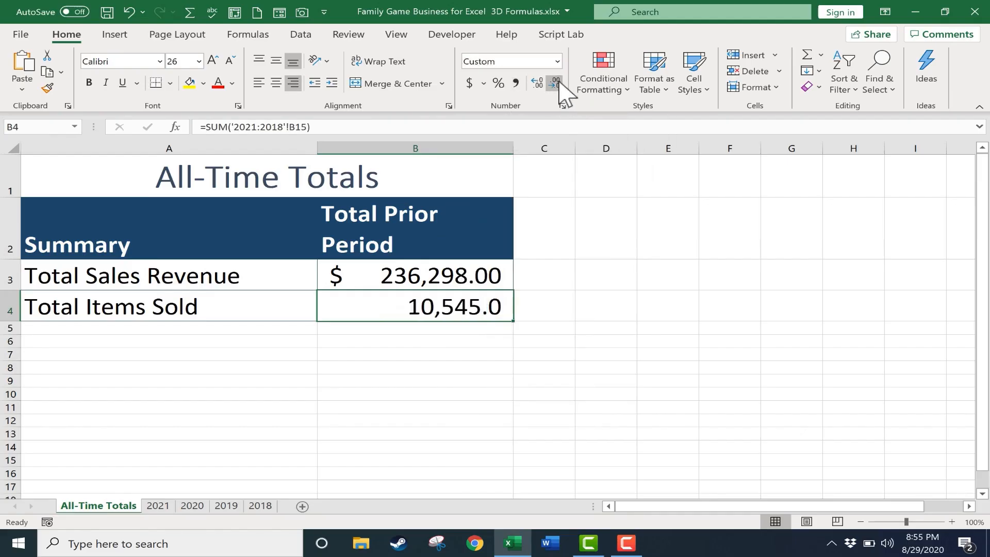